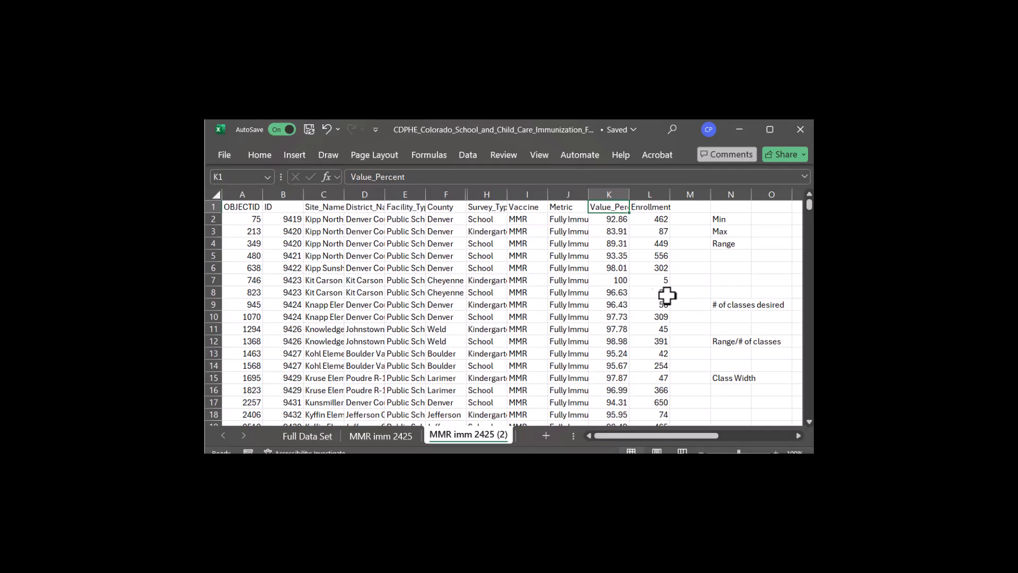
- Calculate the minimum of the Value_Percent column in O2 with the MIN function over column K
{"action": "left_click", "coordinate": [608, 192]}
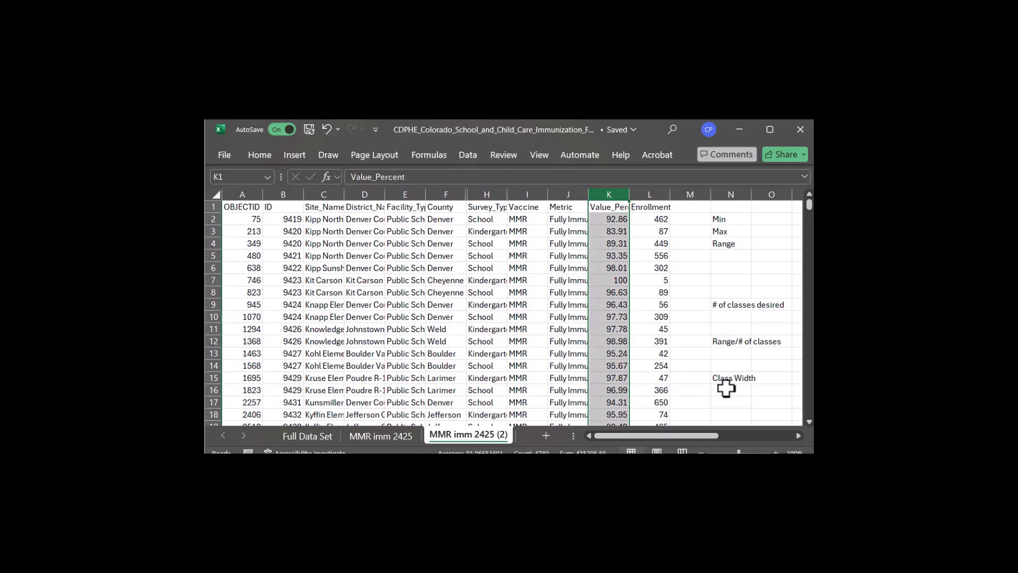
{"action": "left_click", "coordinate": [797, 436]}
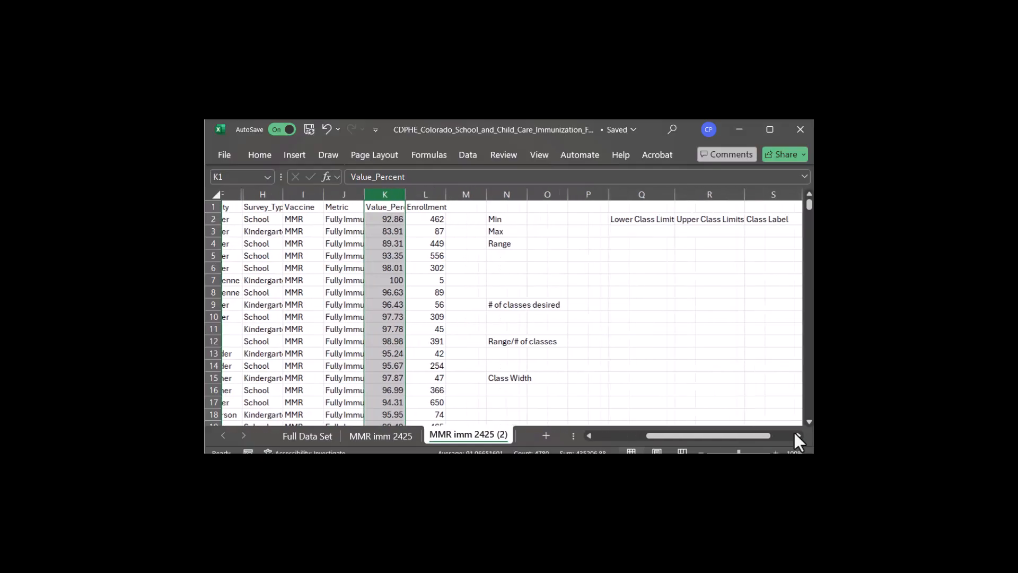
{"action": "left_click", "coordinate": [520, 220]}
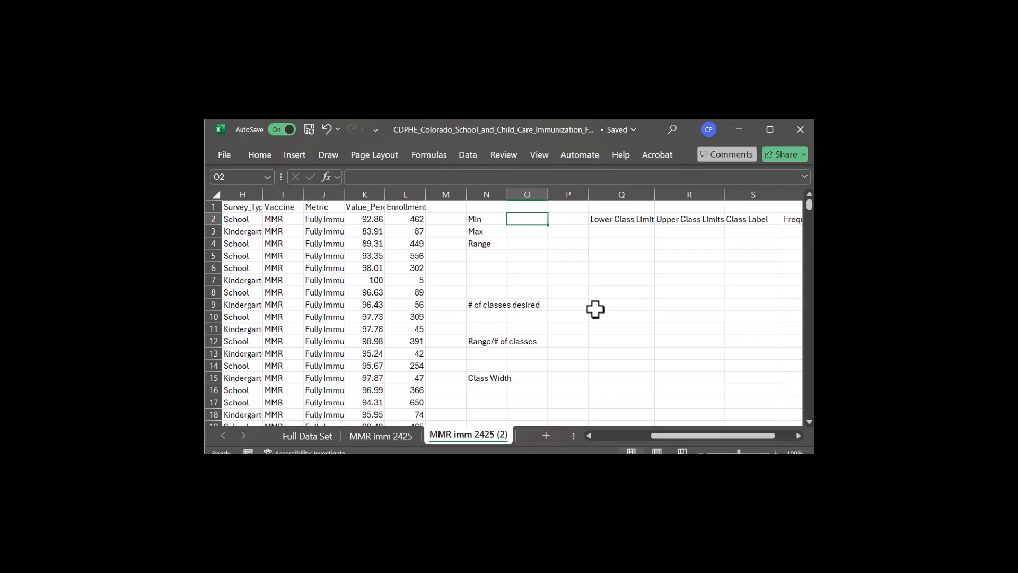
{"action": "type", "text": "=MIN("}
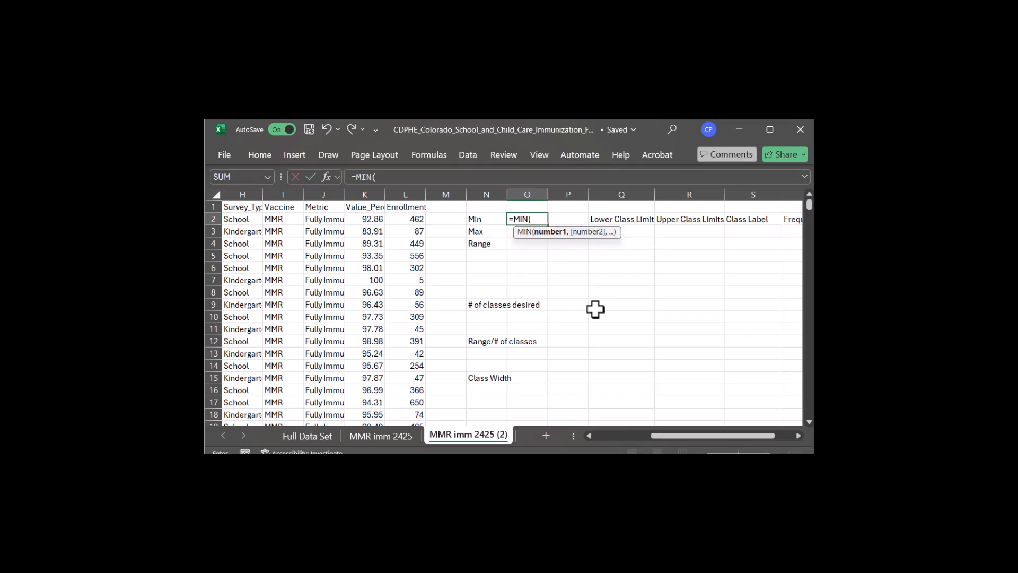
{"action": "left_click", "coordinate": [361, 191]}
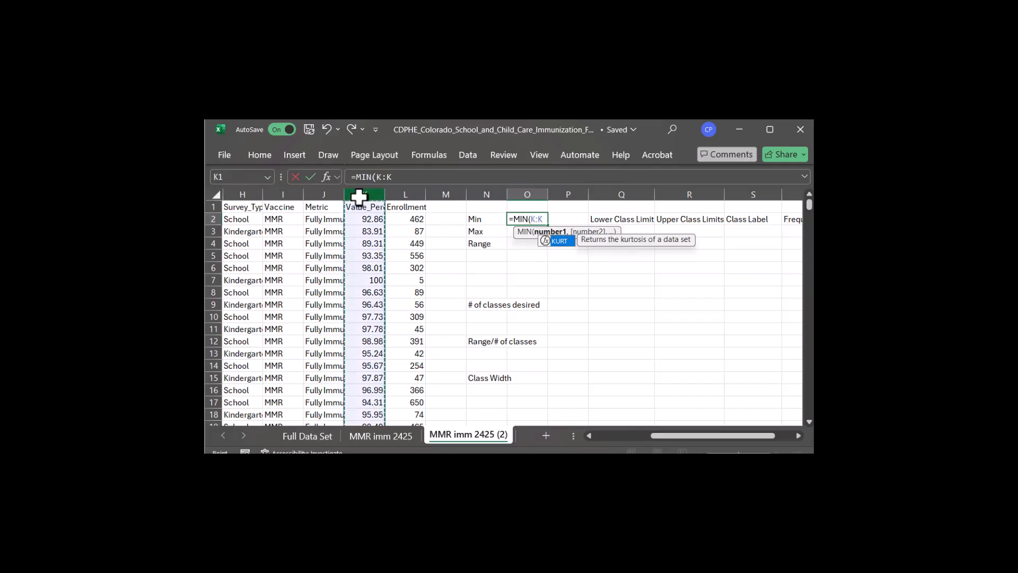
{"action": "key", "text": "Return"}
- Calculate the maximum of the Value_Percent column in O3 with =MAX(K:K)
{"action": "type", "text": "=MAX("}
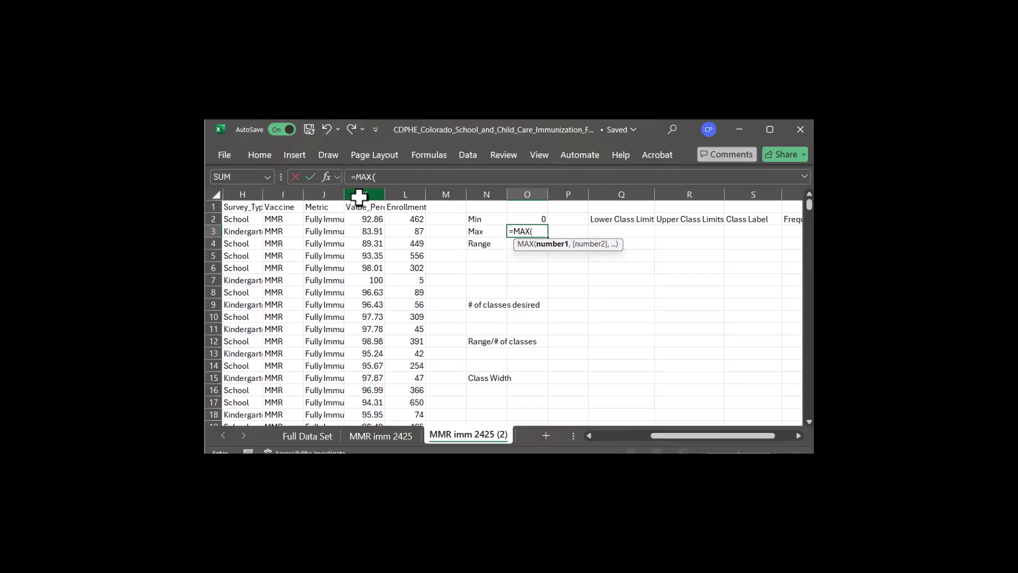
{"action": "left_click", "coordinate": [359, 195]}
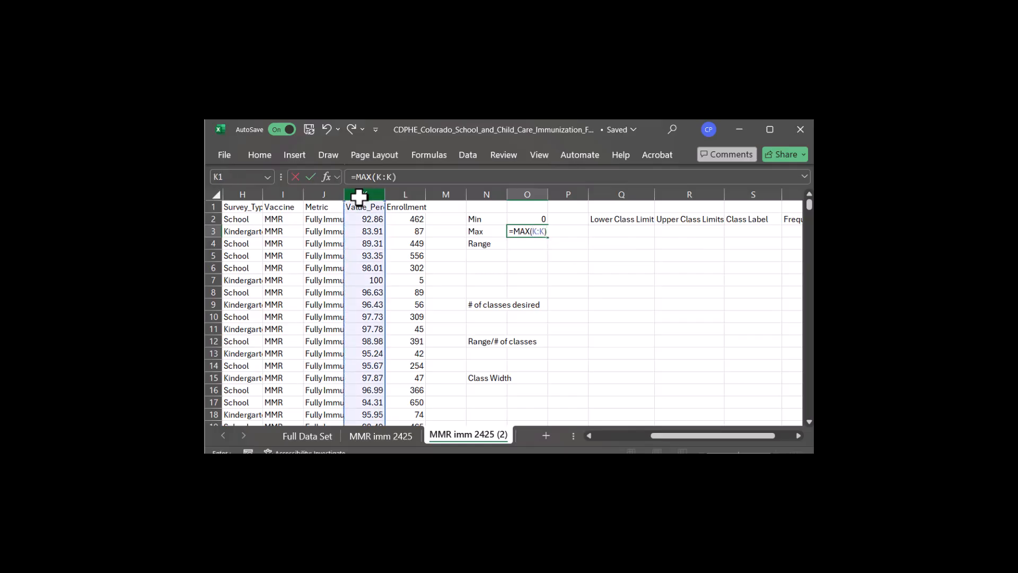
{"action": "type", "text": ")"}
{"action": "key", "text": "Return"}
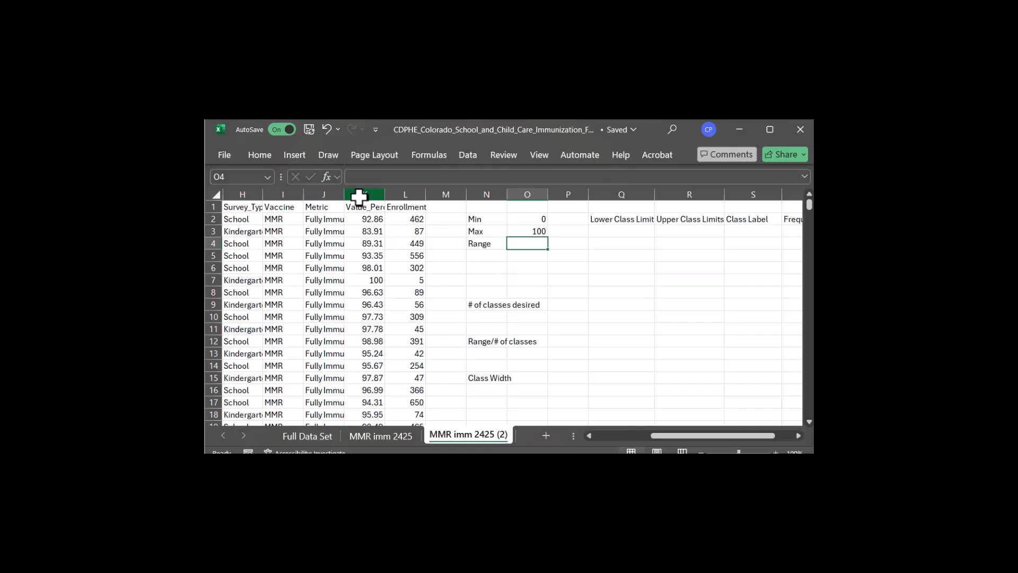
- Calculate the range in O4 by subtracting the minimum in O2 from the maximum in O3
{"action": "type", "text": "="}
{"action": "left_click", "coordinate": [527, 231]}
{"action": "type", "text": "-"}
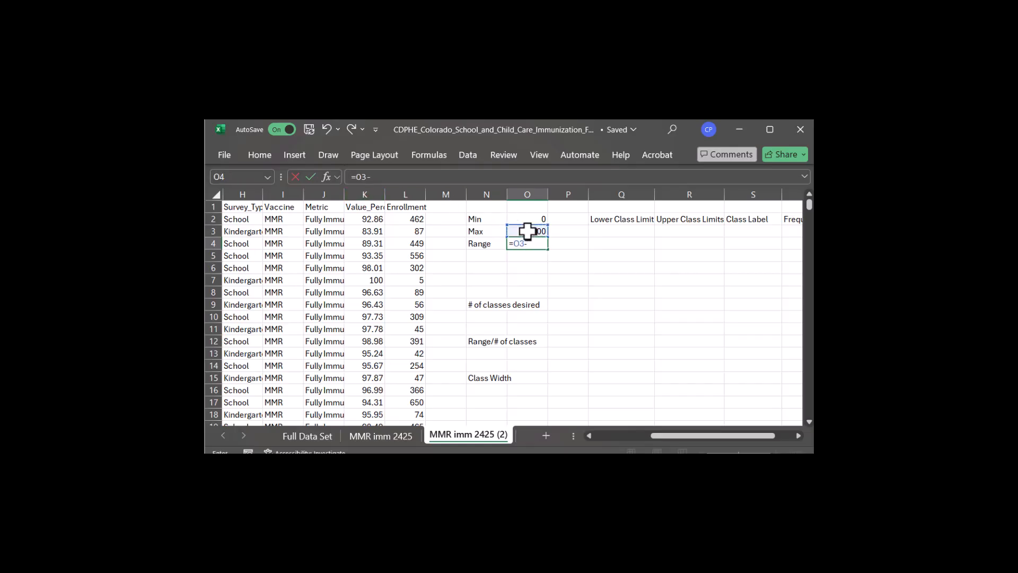
{"action": "left_click", "coordinate": [521, 219]}
{"action": "key", "text": "Return"}
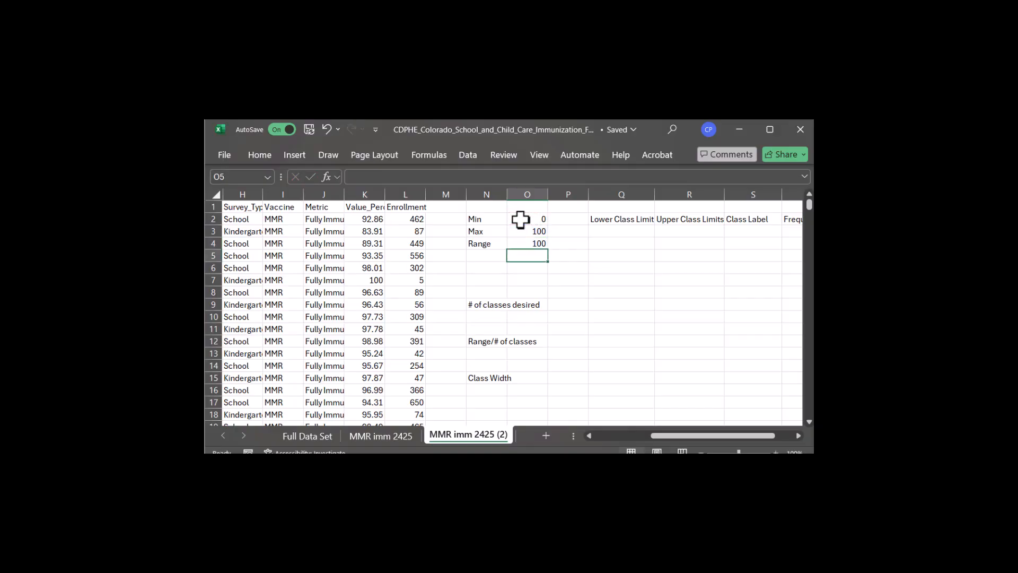
- Enter 15 as the desired number of classes in O10
{"action": "left_click", "coordinate": [528, 317]}
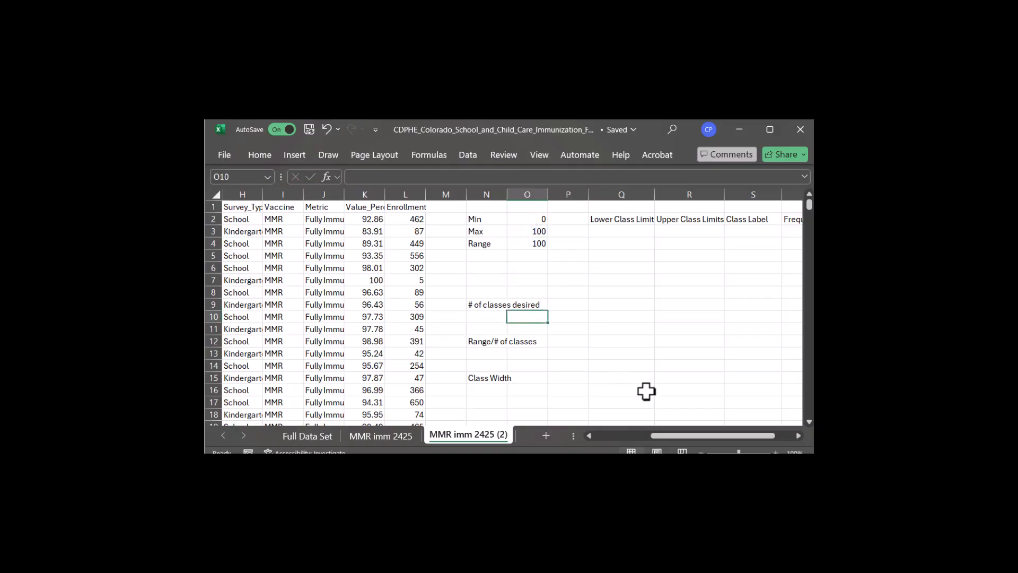
{"action": "type", "text": "15"}
{"action": "key", "text": "Return"}
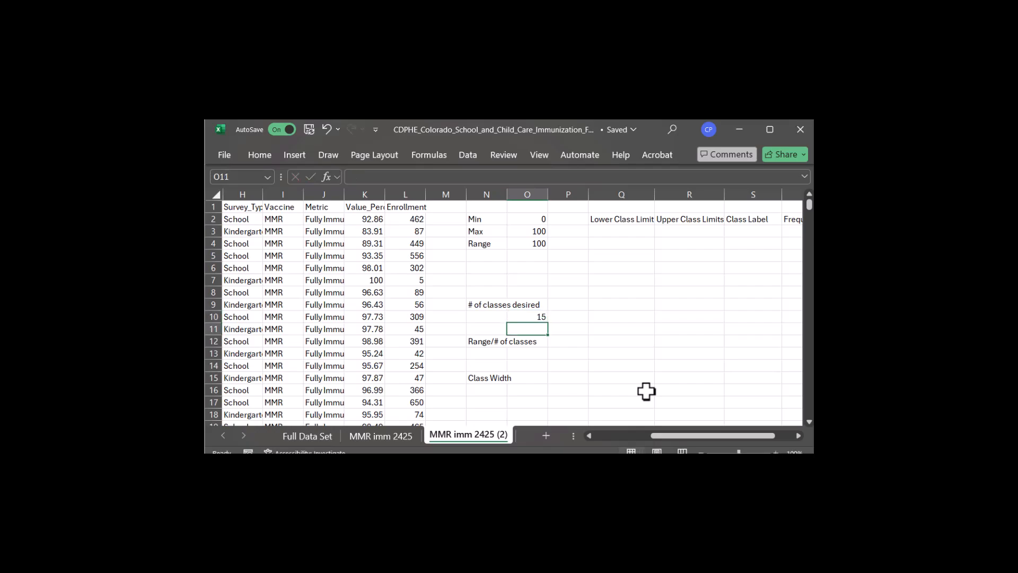
- Divide the range by the number of classes in O13 with the formula =O4/O10
{"action": "left_click", "coordinate": [531, 354]}
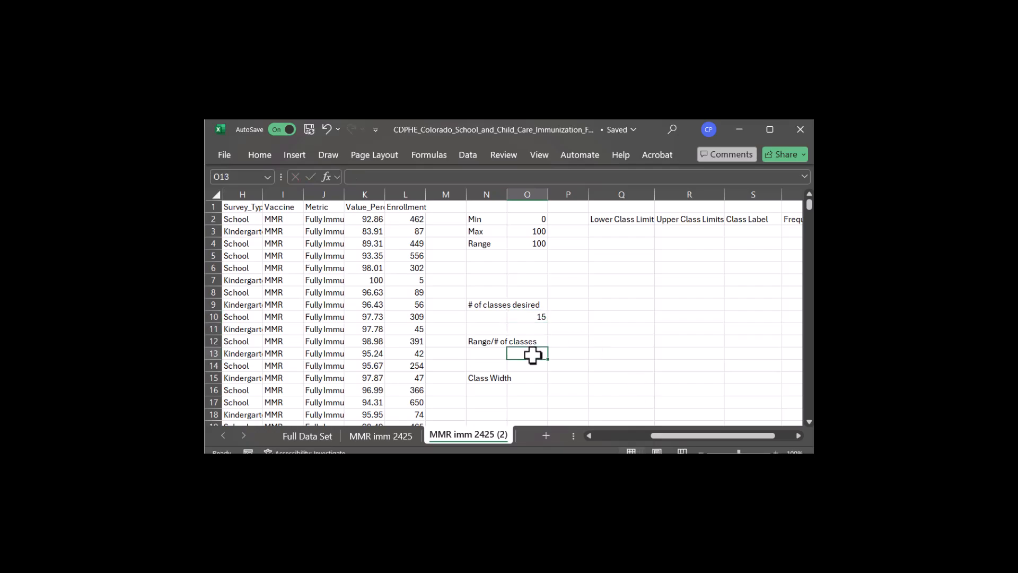
{"action": "type", "text": "="}
{"action": "left_click", "coordinate": [532, 246]}
{"action": "type", "text": "/"}
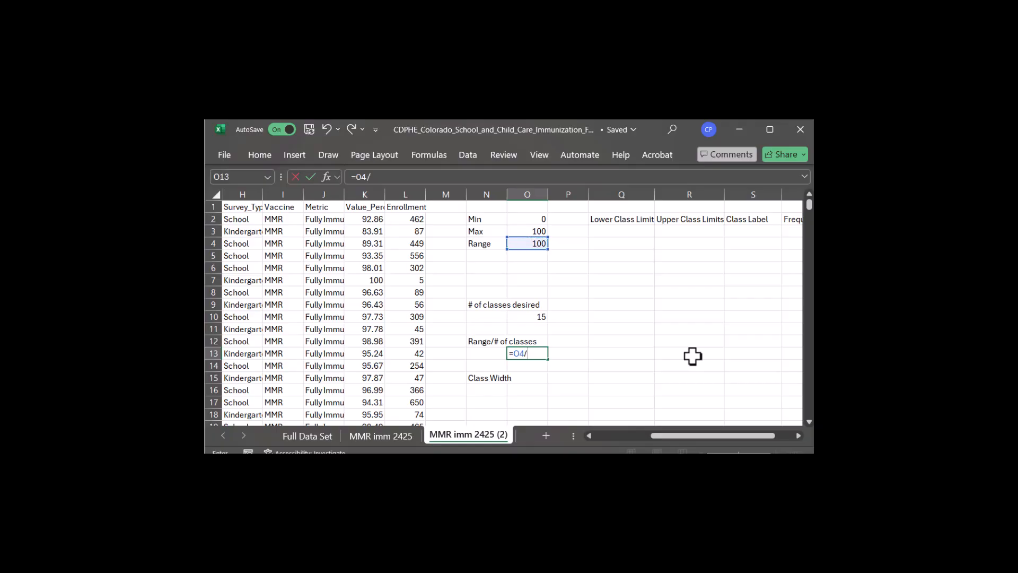
{"action": "left_click", "coordinate": [520, 315]}
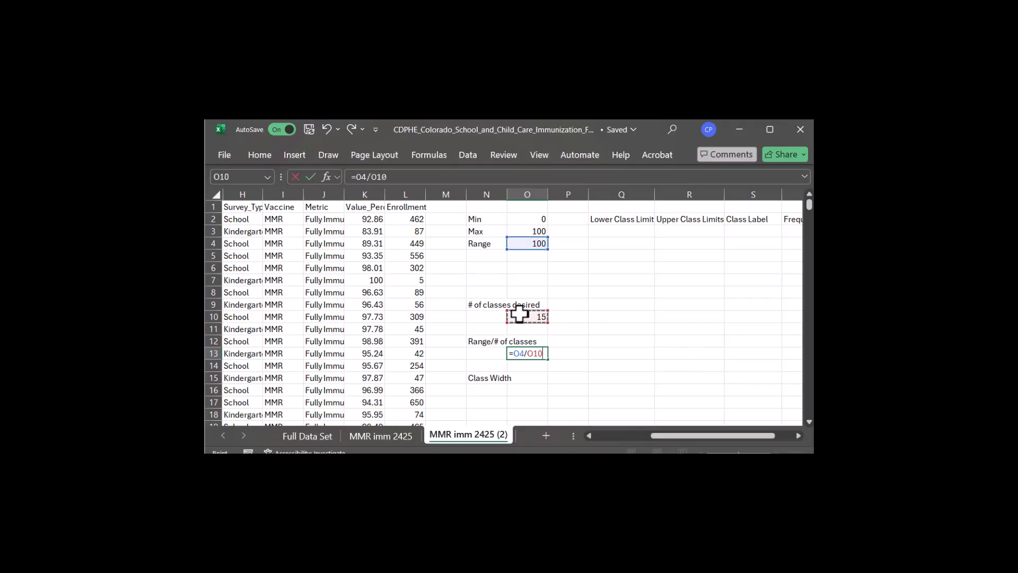
{"action": "key", "text": "Return"}
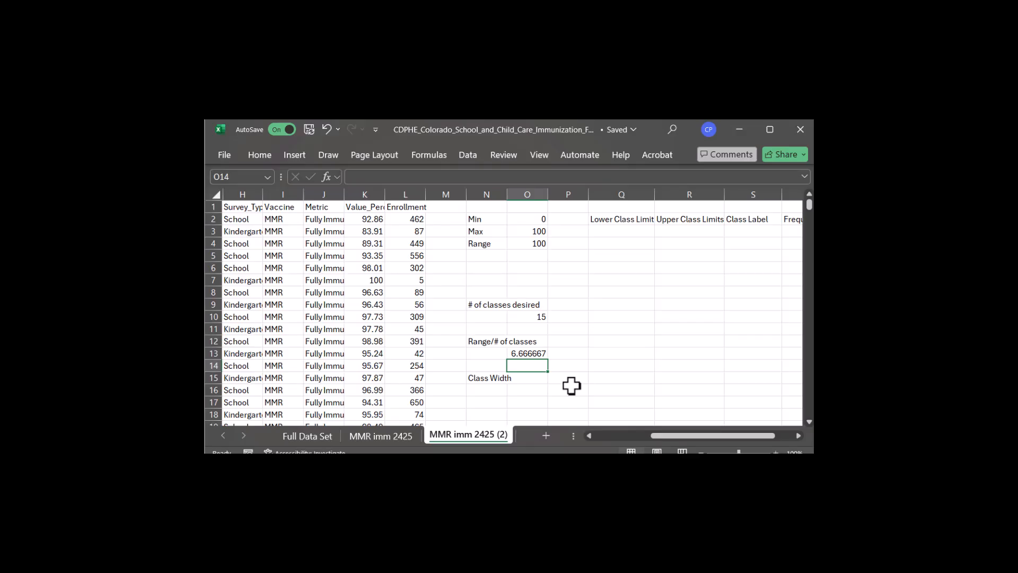
- Enter 5 as the class width in O16
{"action": "left_click", "coordinate": [526, 392]}
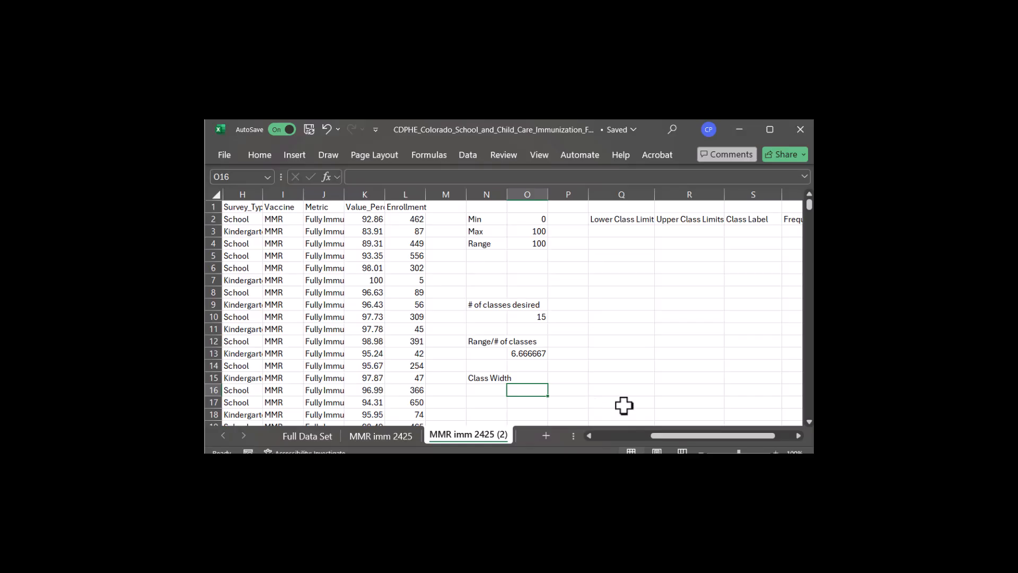
{"action": "type", "text": "5"}
{"action": "key", "text": "Return"}
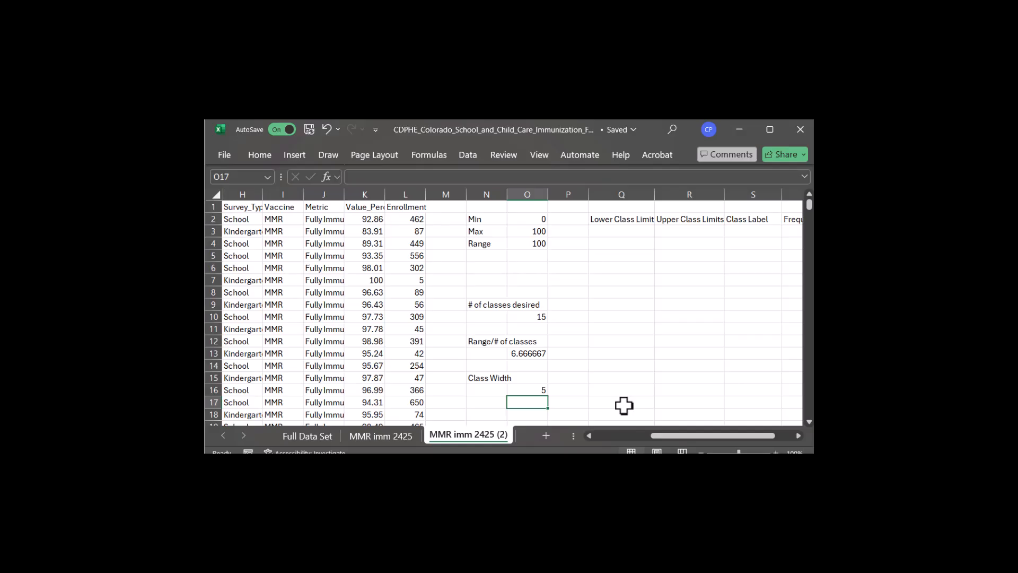
- Set the class width in O16 to 10
{"action": "key", "text": "Up"}
{"action": "type", "text": "10"}
{"action": "key", "text": "Return"}
{"action": "left_click", "coordinate": [622, 233]}
{"action": "left_click", "coordinate": [530, 391]}
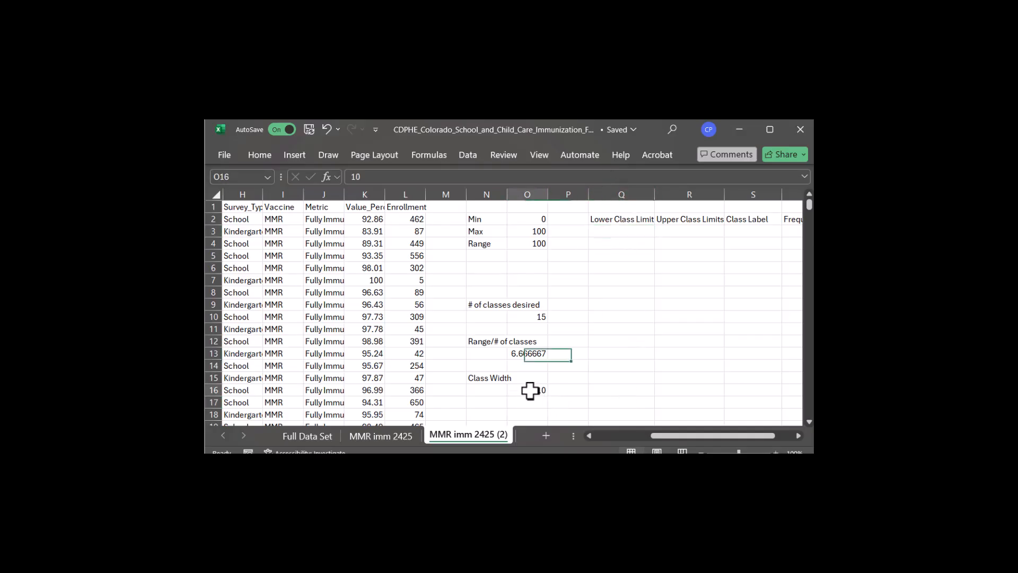
- Enter 0 as the first lower class limit in Q3
{"action": "left_click", "coordinate": [614, 233]}
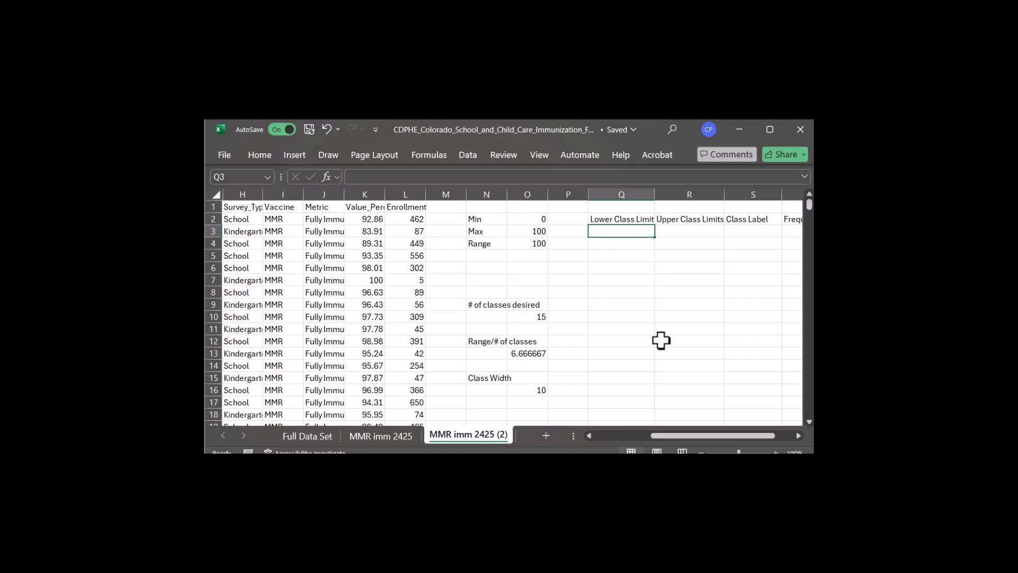
{"action": "type", "text": "0"}
{"action": "key", "text": "Return"}
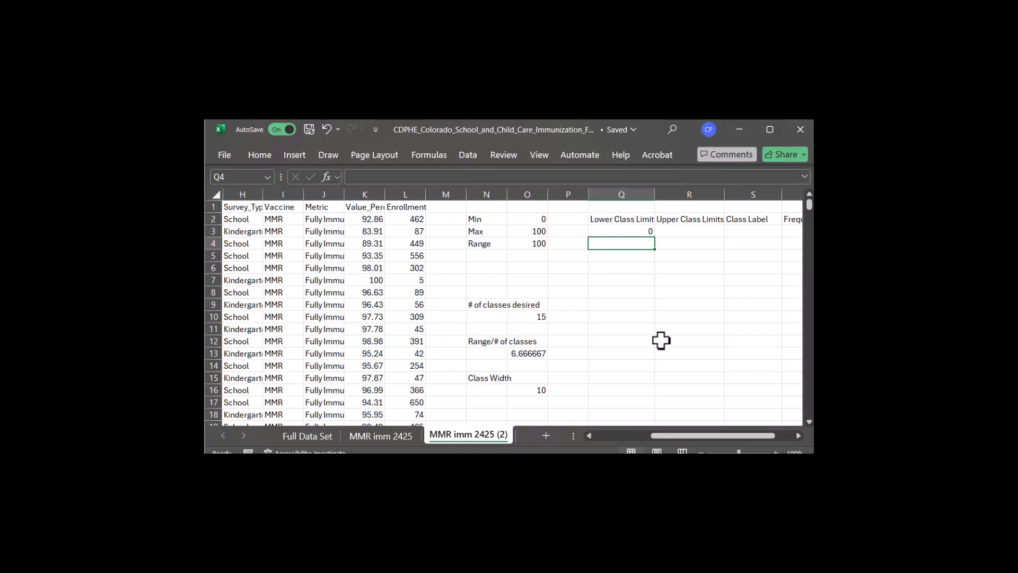
- Calculate the second lower class limit in Q4 with =Q3+10 and fill the formula down to Q16
{"action": "type", "text": "="}
{"action": "left_click", "coordinate": [620, 233]}
{"action": "type", "text": "+10"}
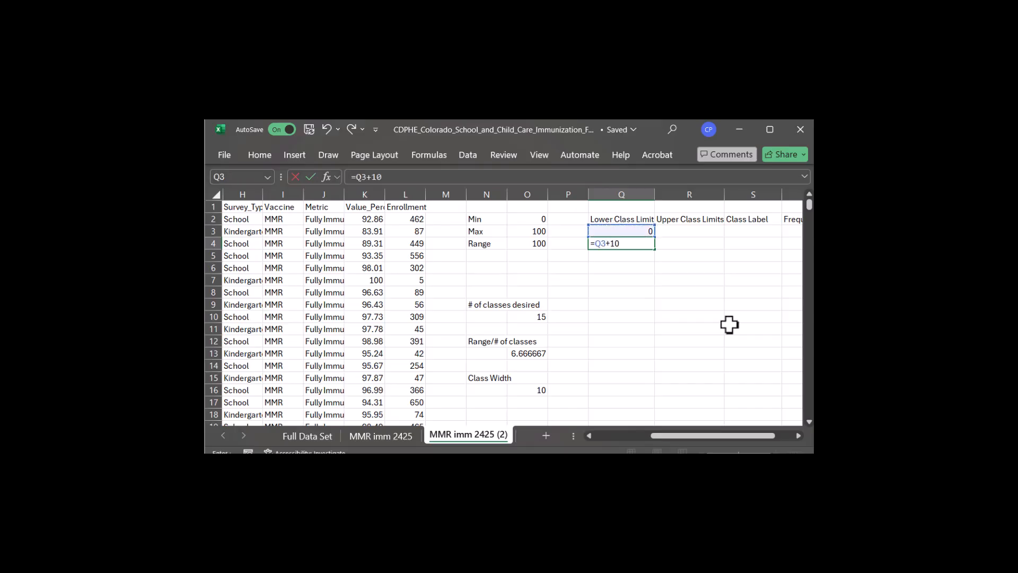
{"action": "key", "text": "Return"}
{"action": "left_click", "coordinate": [636, 244]}
{"action": "left_click_drag", "start_coordinate": [654, 249], "coordinate": [666, 398]}
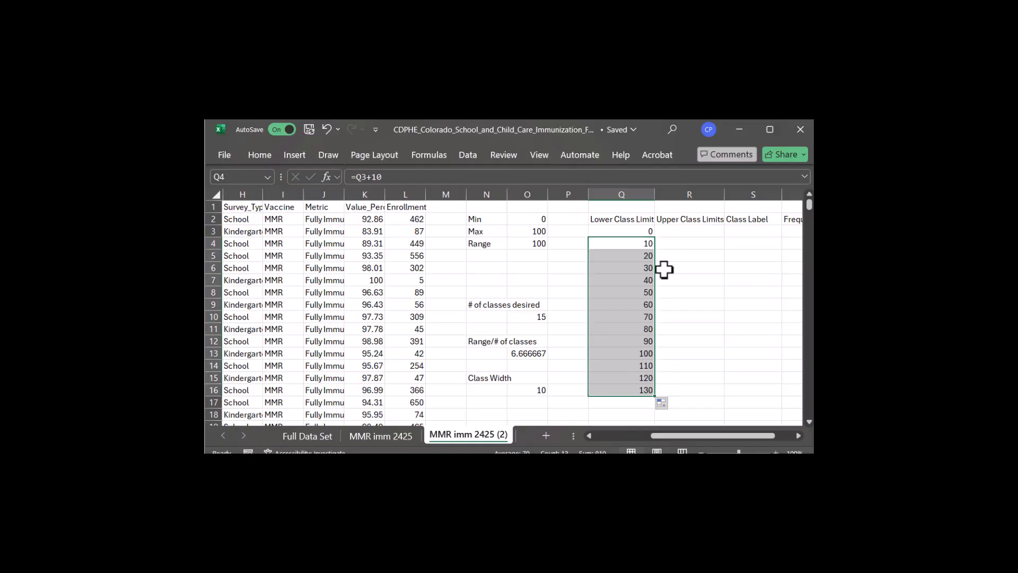
- Enter 9.99 as the first upper class limit in R3, matching the two decimals of the Value_Percent data
{"action": "left_click", "coordinate": [689, 231]}
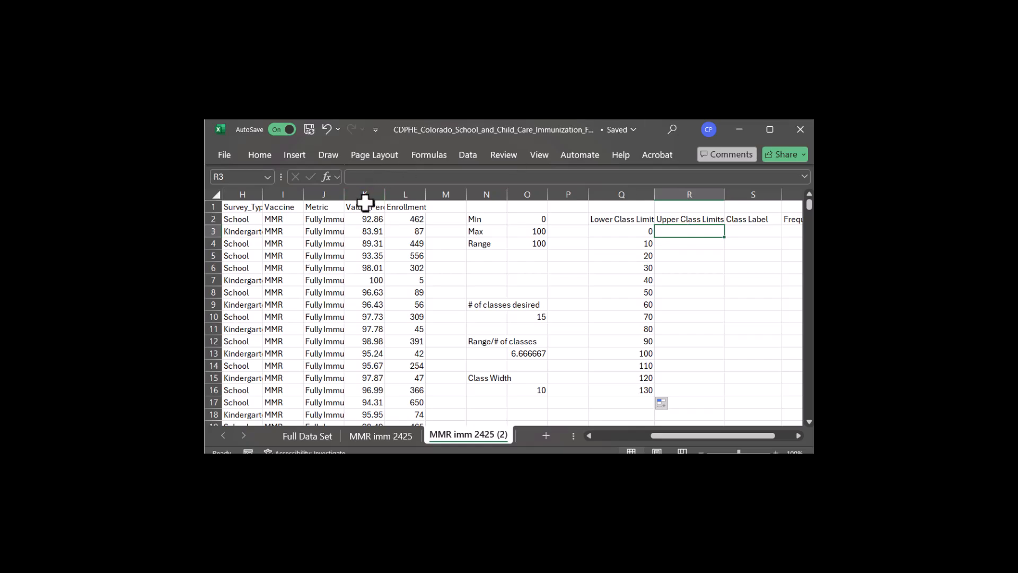
{"action": "type", "text": "9"}
{"action": "key", "text": "Return"}
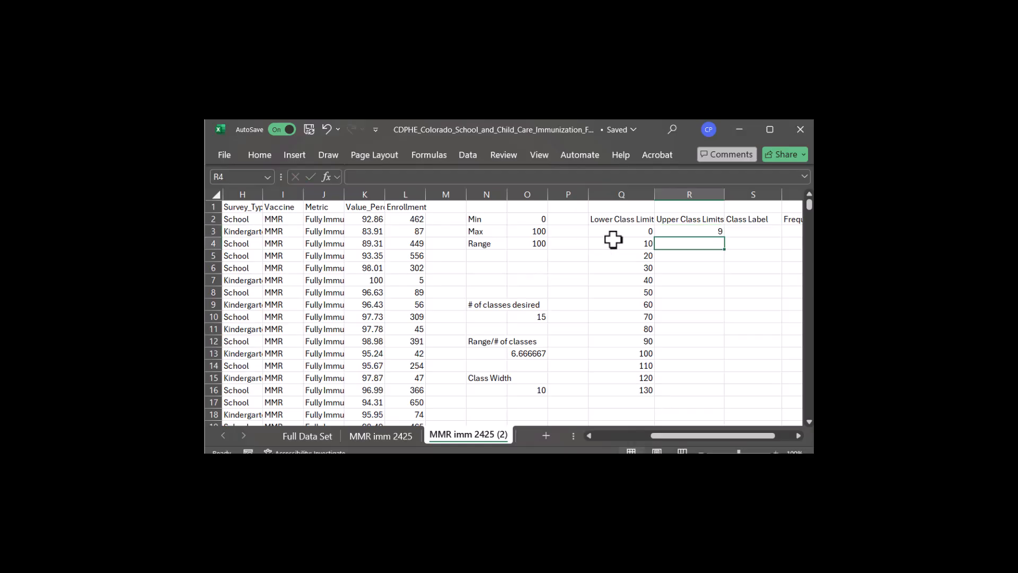
{"action": "left_click", "coordinate": [667, 229]}
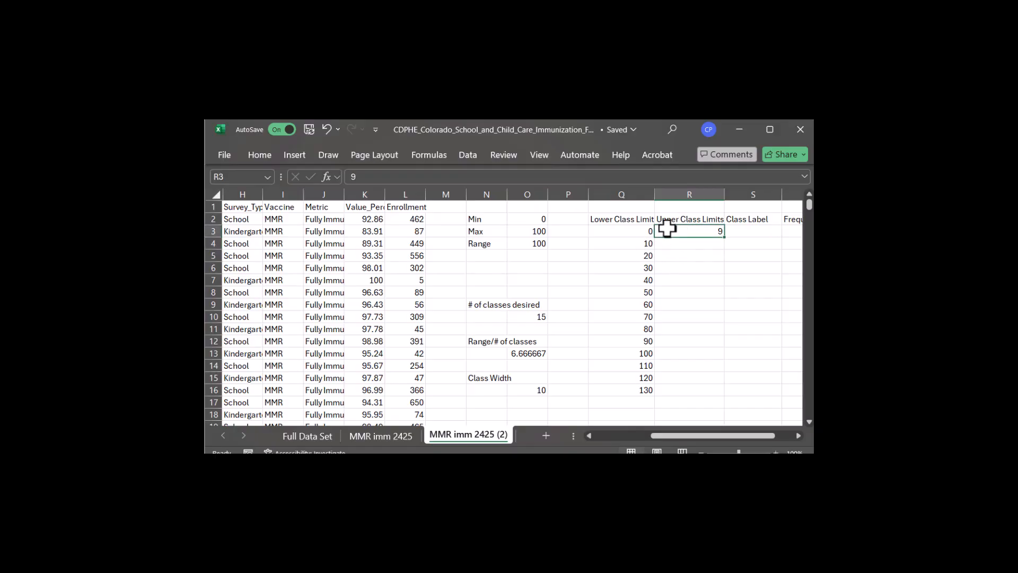
{"action": "left_click", "coordinate": [371, 195]}
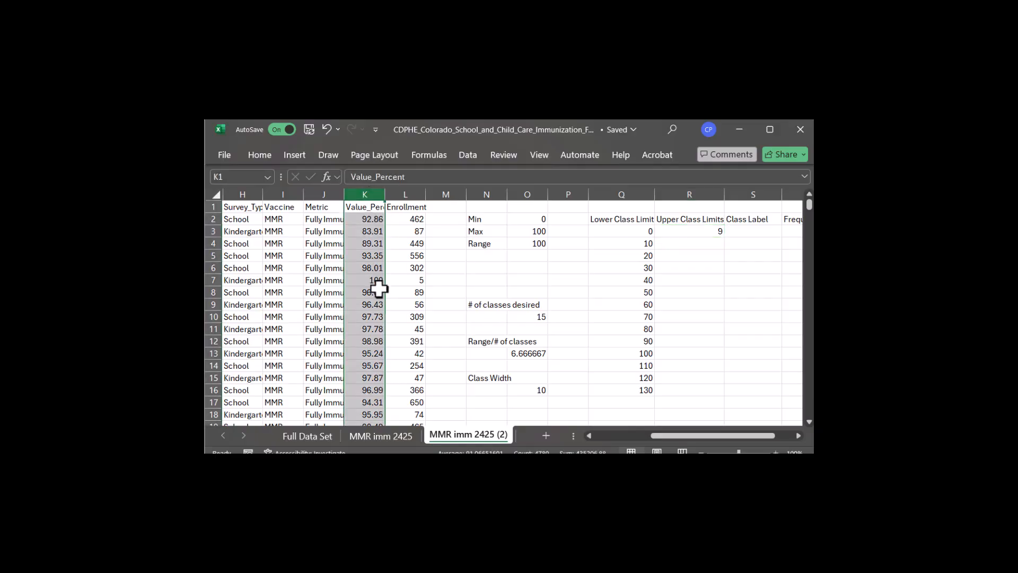
{"action": "left_click", "coordinate": [689, 231]}
{"action": "key", "text": "F2"}
{"action": "type", "text": ".99"}
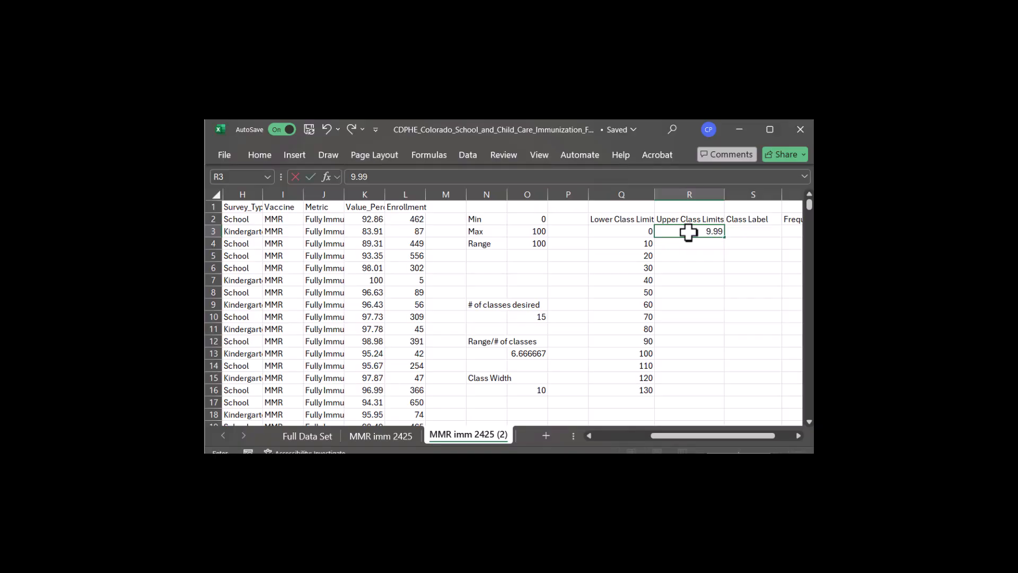
{"action": "key", "text": "Return"}
- Calculate the second upper class limit in R4 with =R3+10 and fill the formula down to R16
{"action": "left_click", "coordinate": [688, 232]}
{"action": "left_click", "coordinate": [712, 243]}
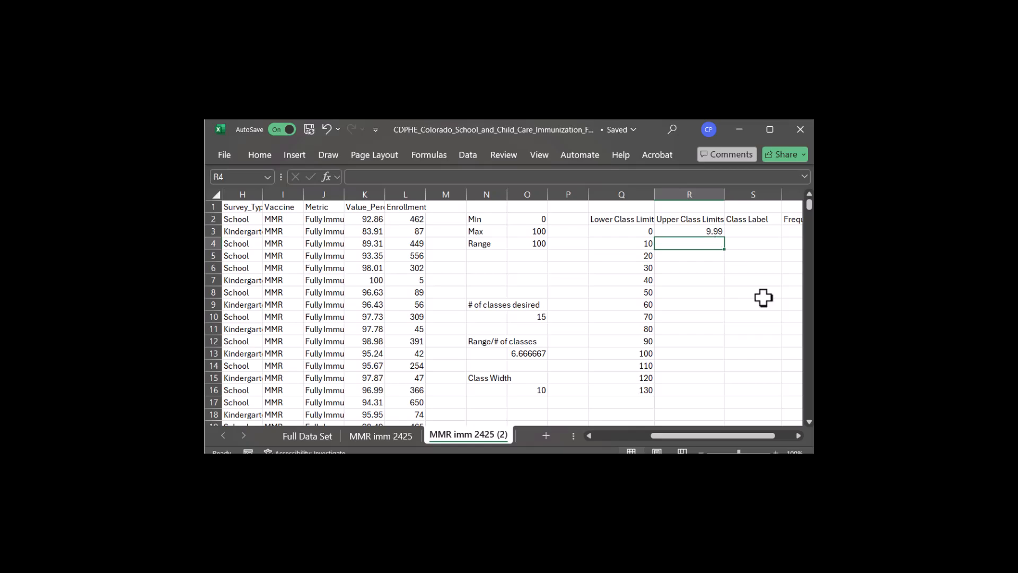
{"action": "type", "text": "="}
{"action": "left_click", "coordinate": [704, 230]}
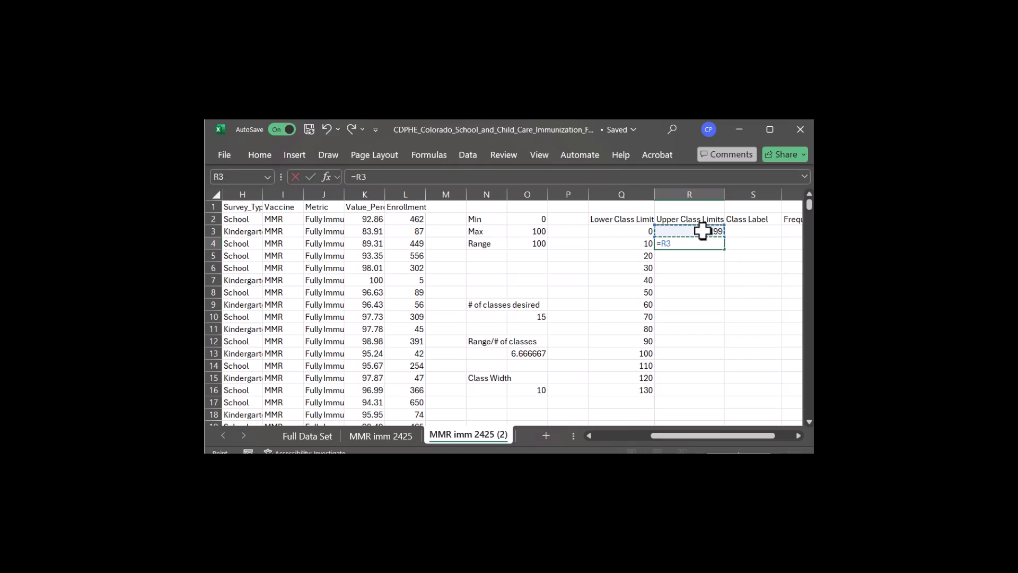
{"action": "type", "text": "+10"}
{"action": "key", "text": "Return"}
{"action": "left_click", "coordinate": [688, 244]}
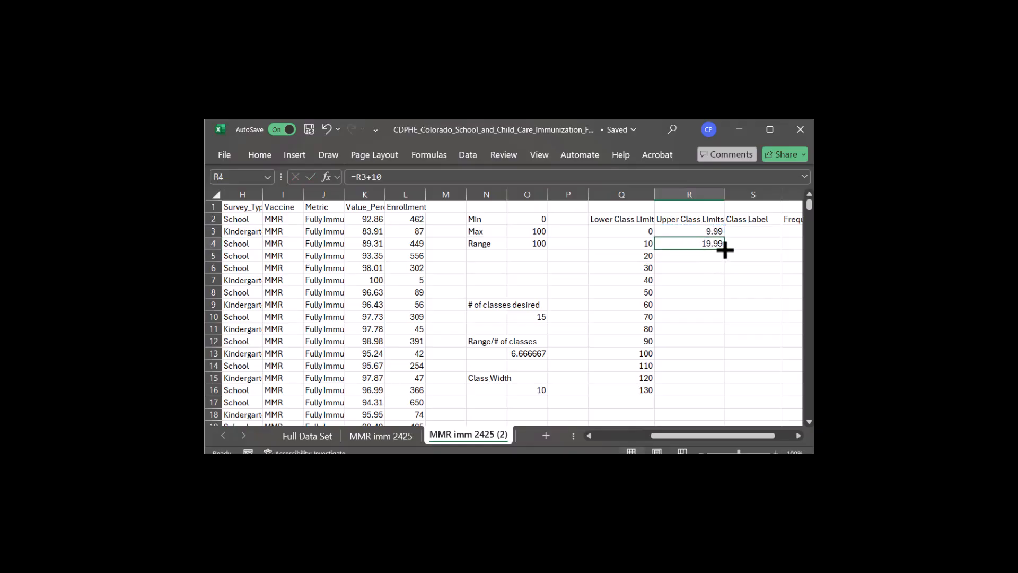
{"action": "left_click_drag", "start_coordinate": [724, 252], "coordinate": [725, 396]}
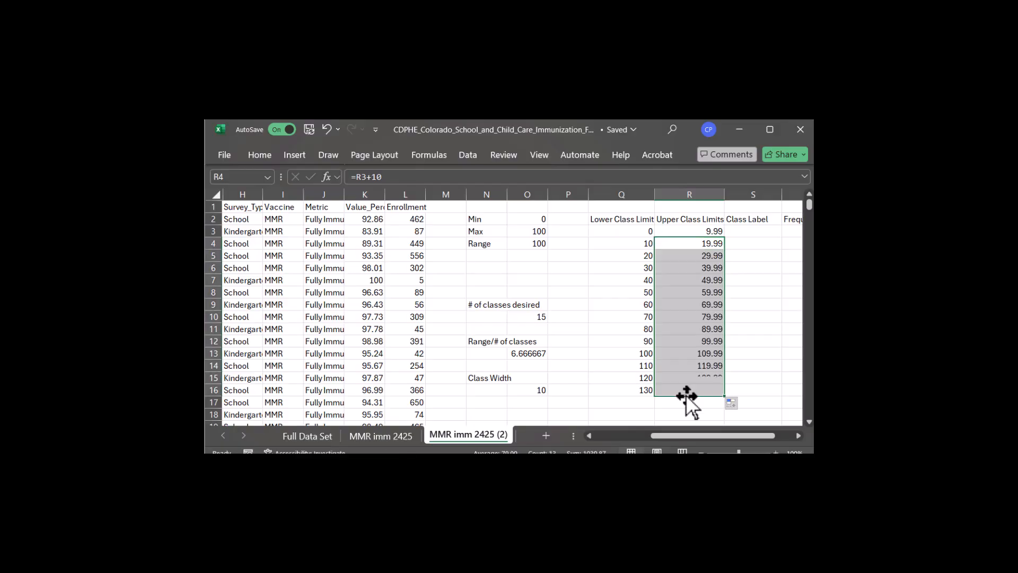
- Delete the surplus lower and upper class limits above the 100 class in Q14:R16
{"action": "left_click", "coordinate": [629, 234]}
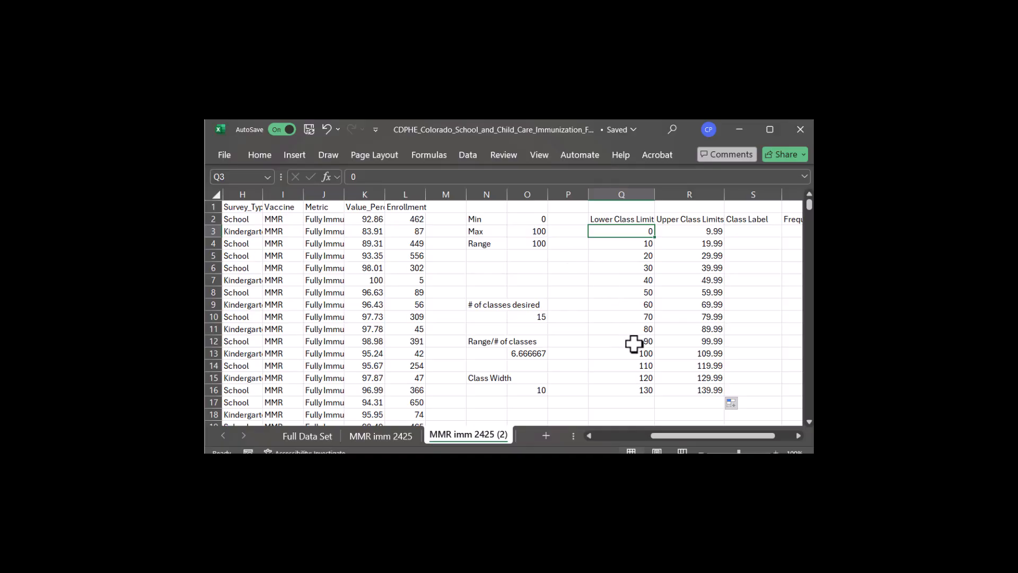
{"action": "left_click_drag", "start_coordinate": [632, 353], "coordinate": [674, 393]}
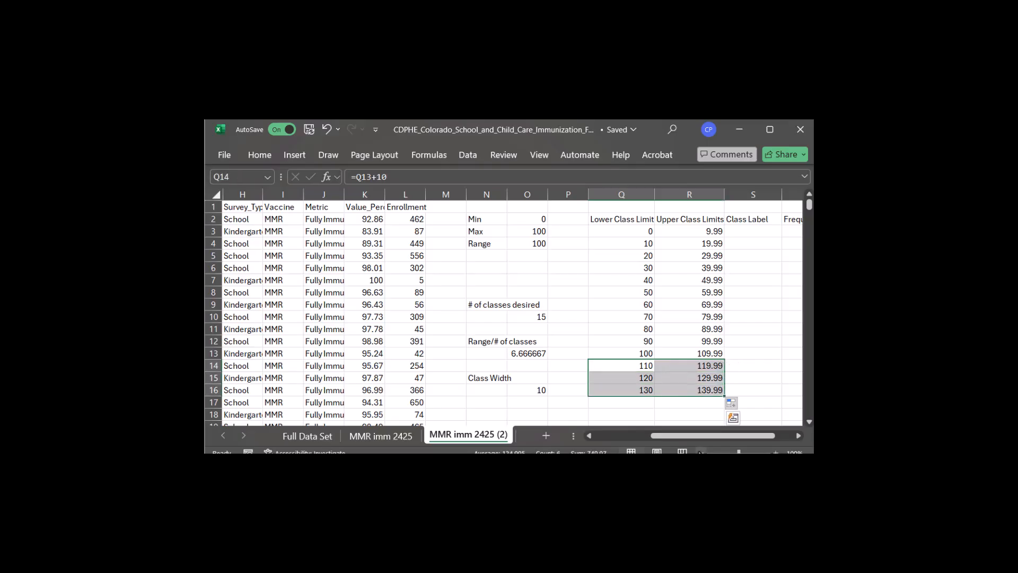
{"action": "key", "text": "Delete"}
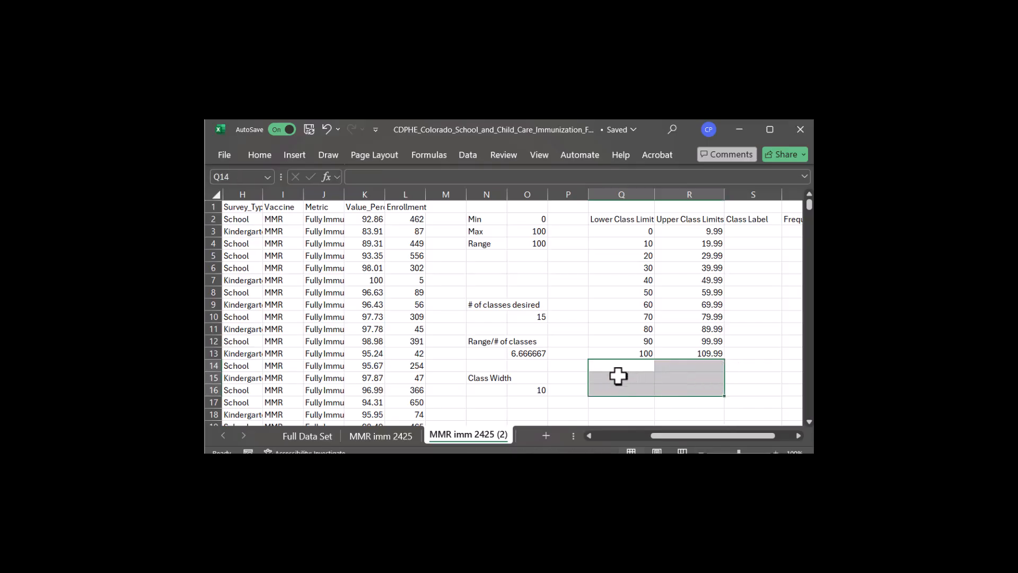
{"action": "left_click", "coordinate": [635, 354]}
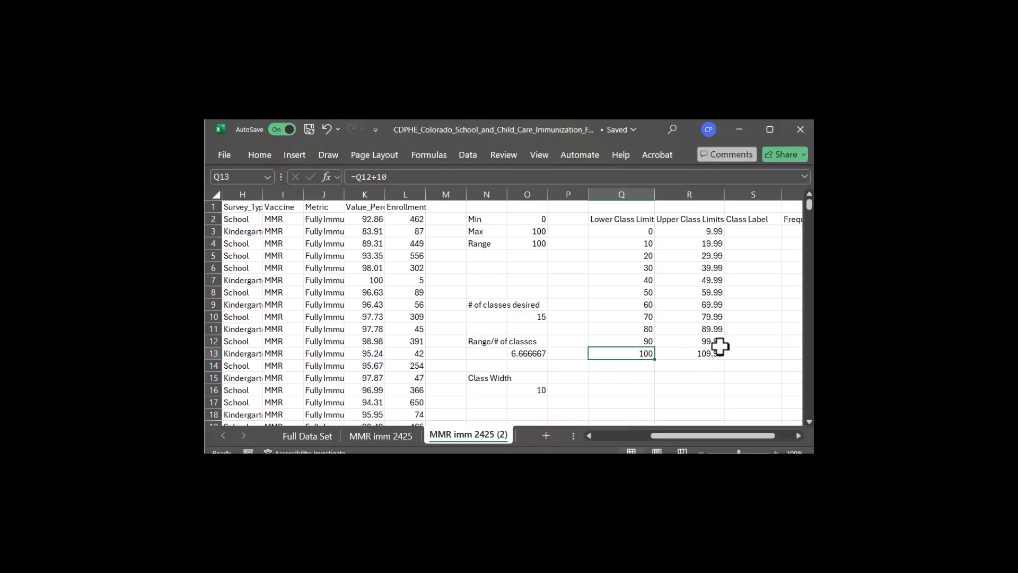
{"action": "left_click", "coordinate": [756, 354]}
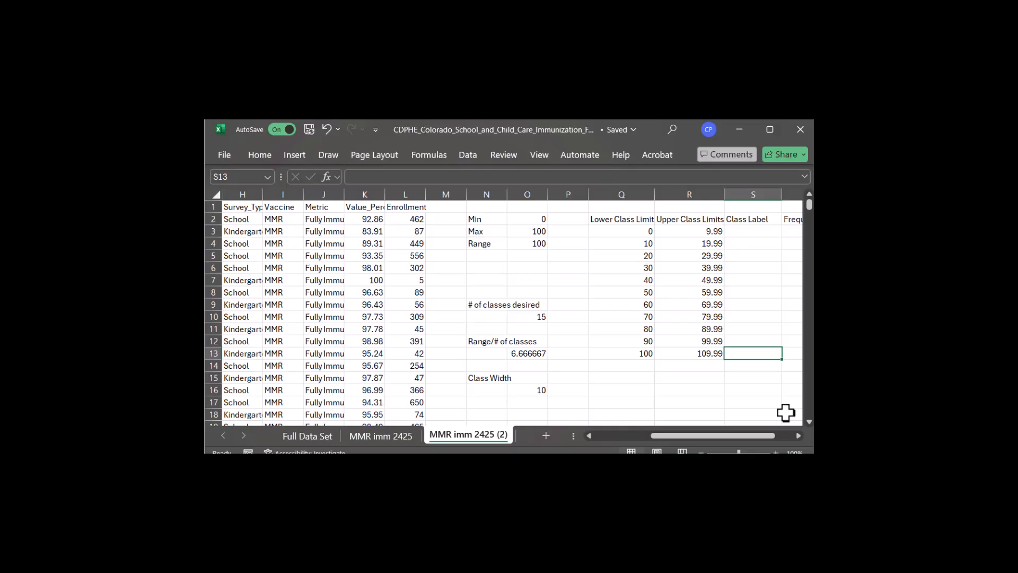
{"action": "type", "text": "100 PERCENT"}
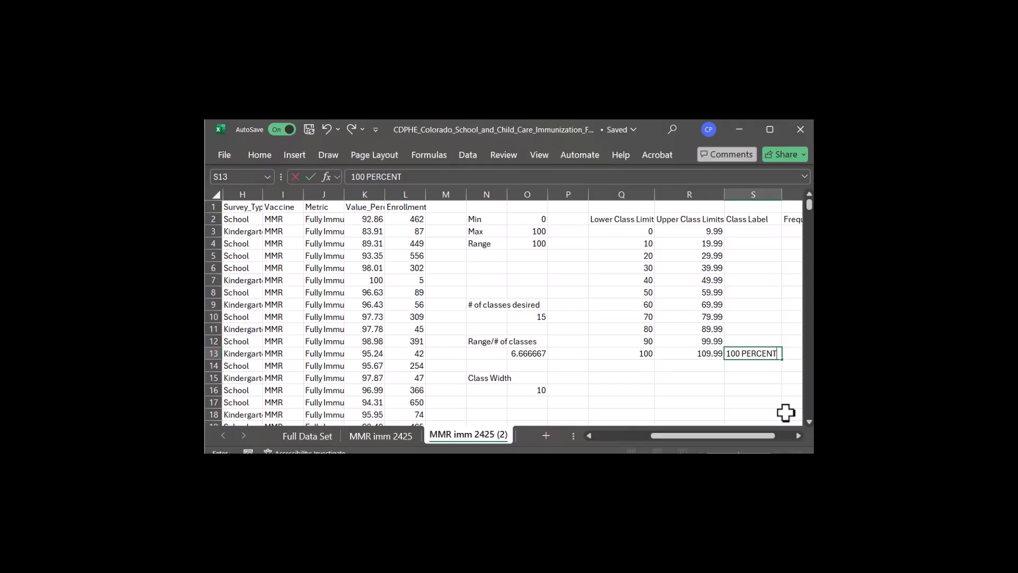
{"action": "key", "text": "BackSpace"}
{"action": "key", "text": "BackSpace"}
{"action": "key", "text": "BackSpace"}
{"action": "key", "text": "BackSpace"}
{"action": "key", "text": "BackSpace"}
{"action": "key", "text": "BackSpace"}
{"action": "key", "text": "BackSpace"}
{"action": "key", "text": "BackSpace"}
{"action": "key", "text": "BackSpace"}
{"action": "key", "text": "BackSpace"}
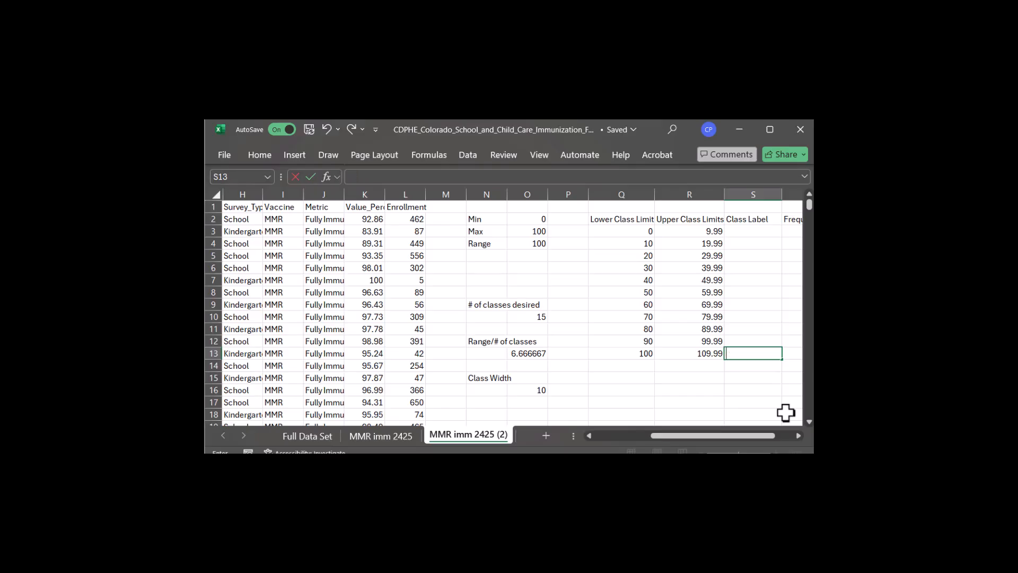
- Select T3, the first cell under the Frequency header, with the Value_Percent data column in view
{"action": "left_click", "coordinate": [793, 232]}
{"action": "left_click", "coordinate": [798, 435]}
{"action": "left_click", "coordinate": [798, 436]}
{"action": "left_click", "coordinate": [798, 435]}
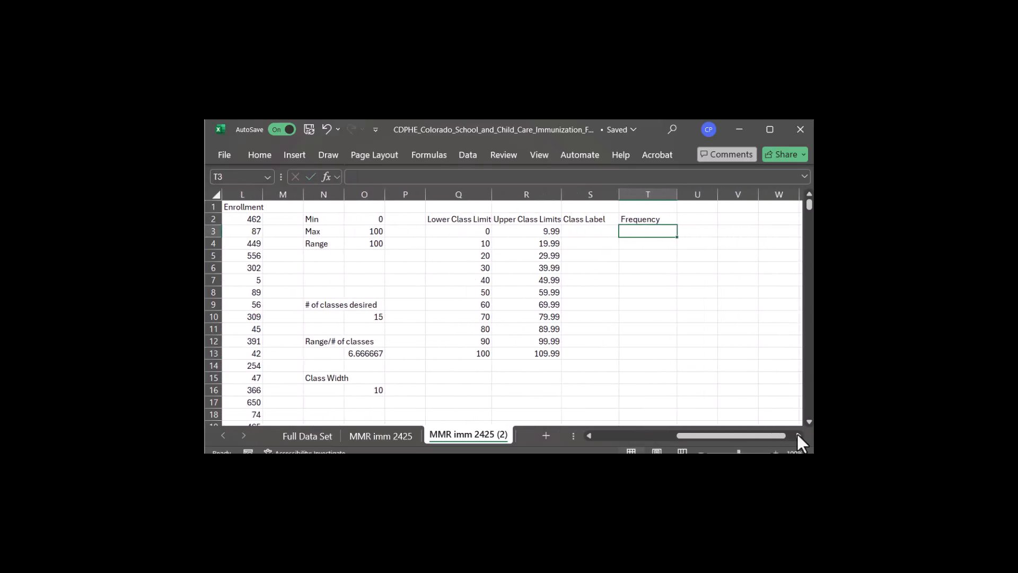
{"action": "left_click_drag", "start_coordinate": [750, 433], "coordinate": [735, 435]}
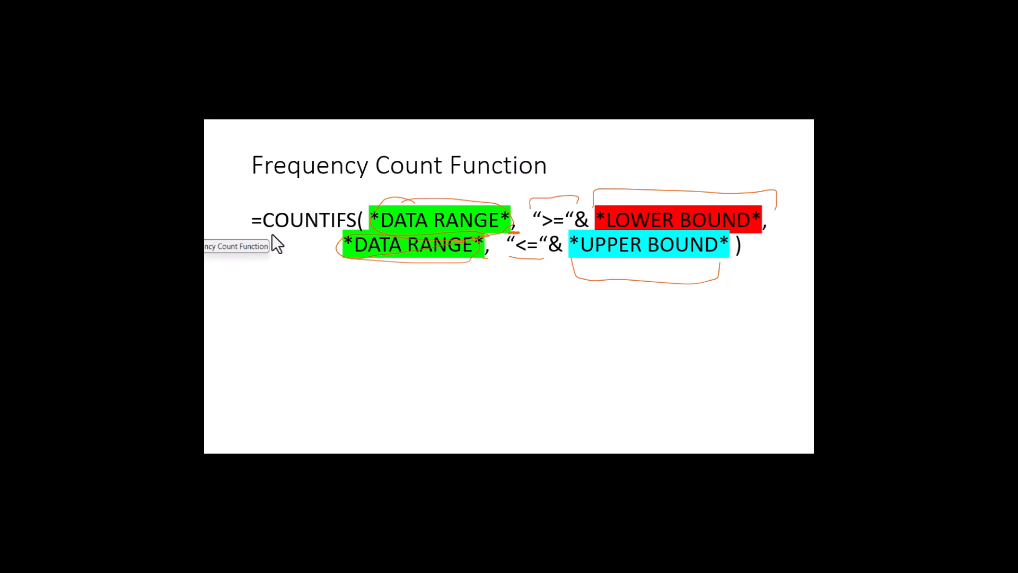
{"action": "left_click_drag", "start_coordinate": [272, 234], "coordinate": [297, 236]}
{"action": "left_click_drag", "start_coordinate": [431, 180], "coordinate": [436, 205]}
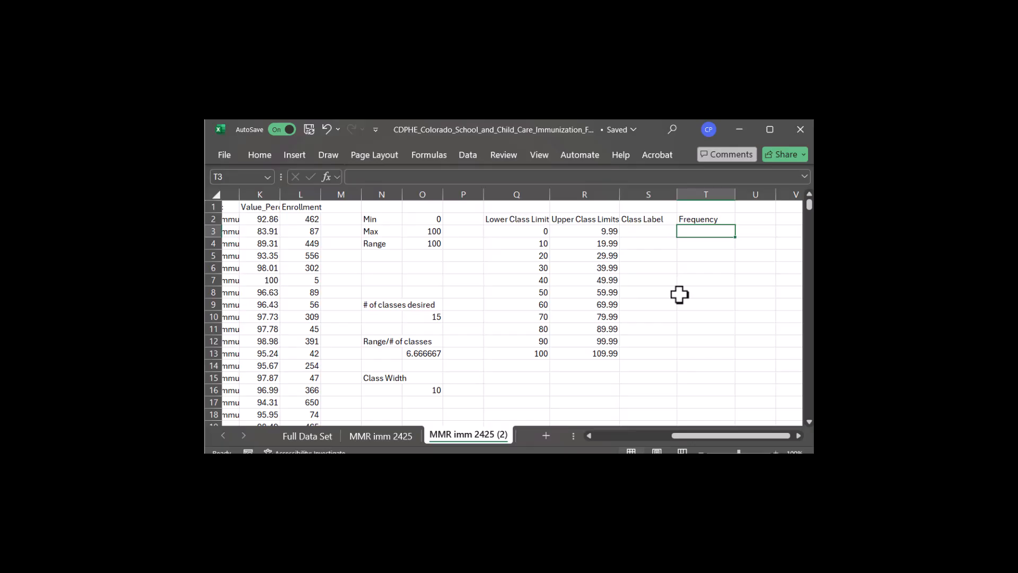
- Start a COUNTIFS formula in T3 with column K:K as the first criteria range and ">="&Q3 as its criterion
{"action": "type", "text": "=COUNTIF"}
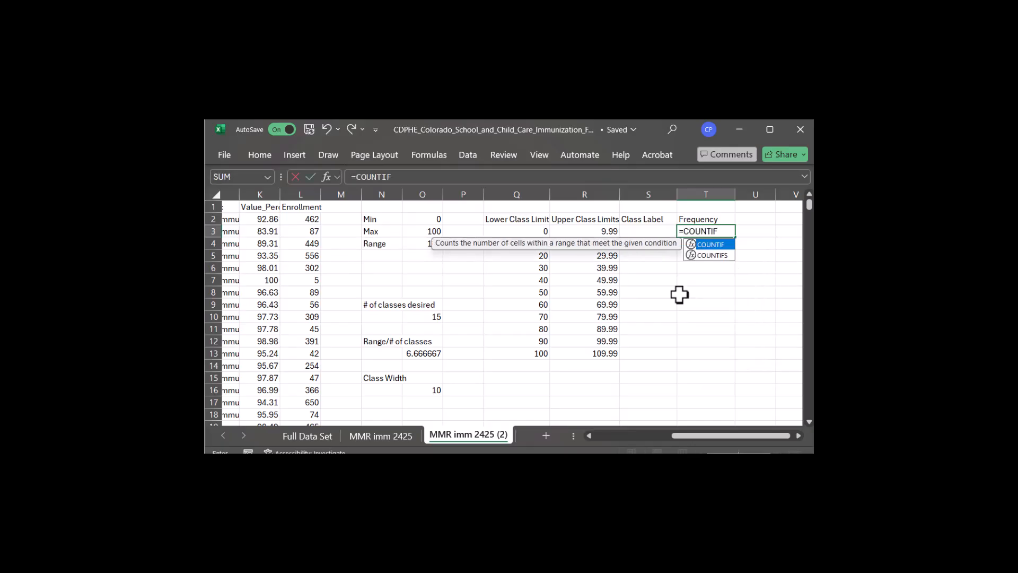
{"action": "type", "text": "S("}
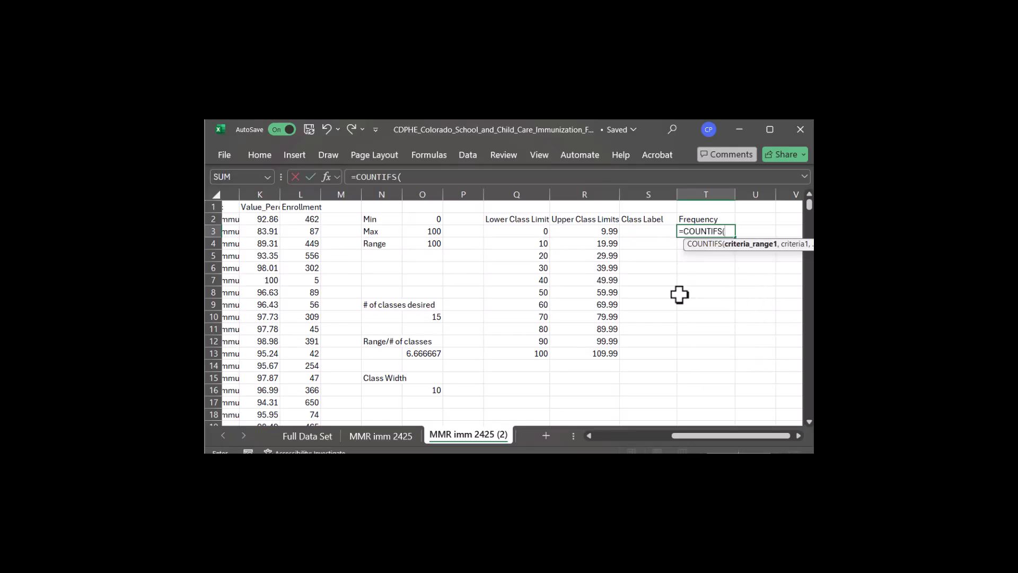
{"action": "left_click", "coordinate": [267, 193]}
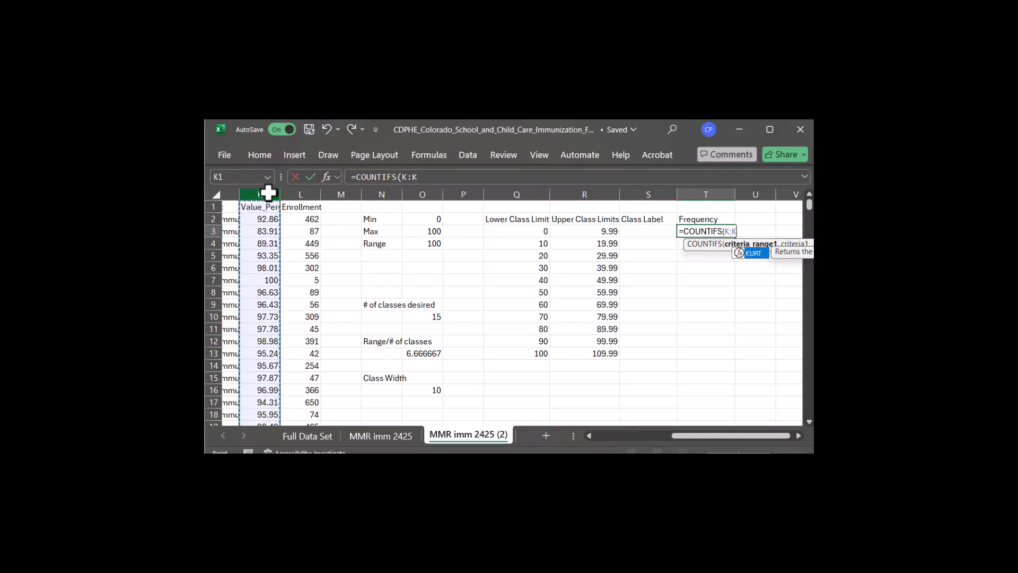
{"action": "type", "text": ","}
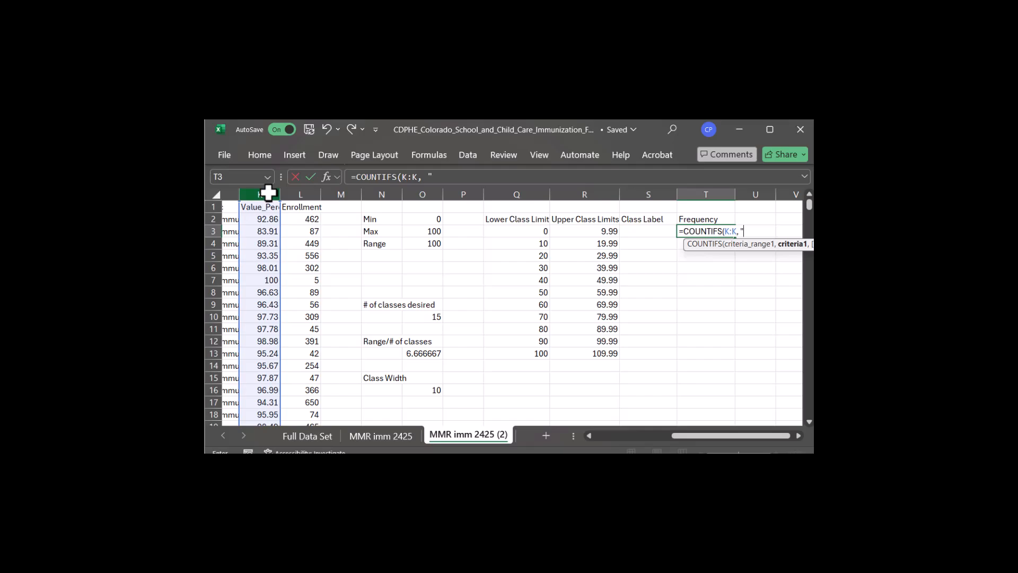
{"action": "type", "text": " \">=\"&"}
{"action": "left_click", "coordinate": [508, 234]}
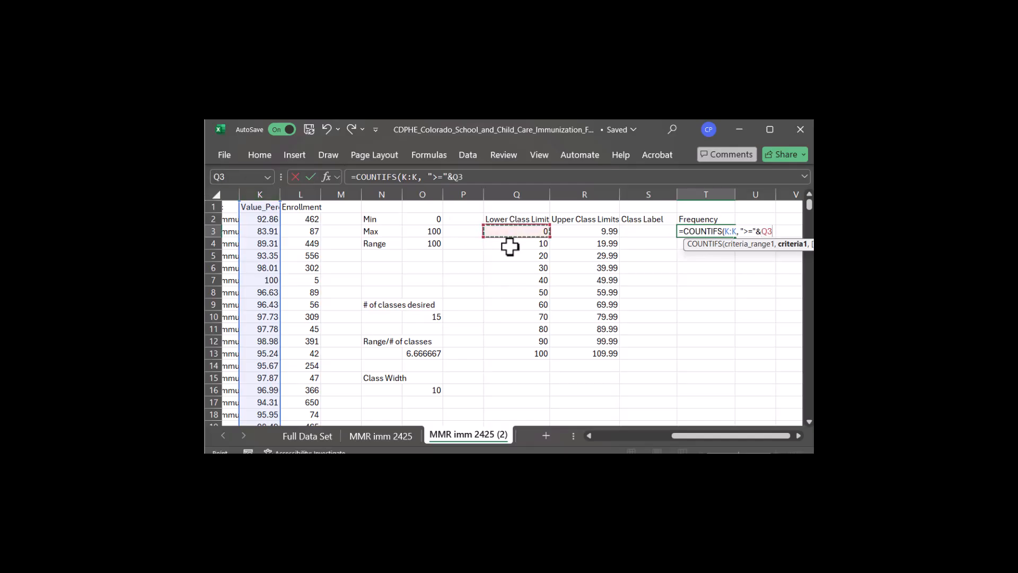
{"action": "type", "text": ","}
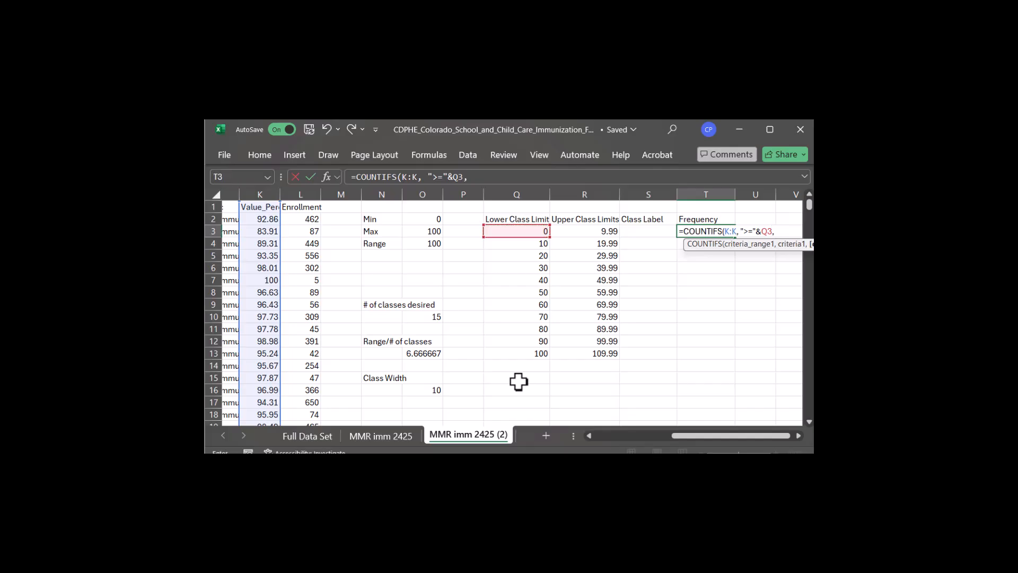
- Complete the T3 COUNTIFS formula with range K:K and criterion "<="&R3, and fill it down to T13
{"action": "left_click", "coordinate": [260, 190]}
{"action": "type", "text": ","}
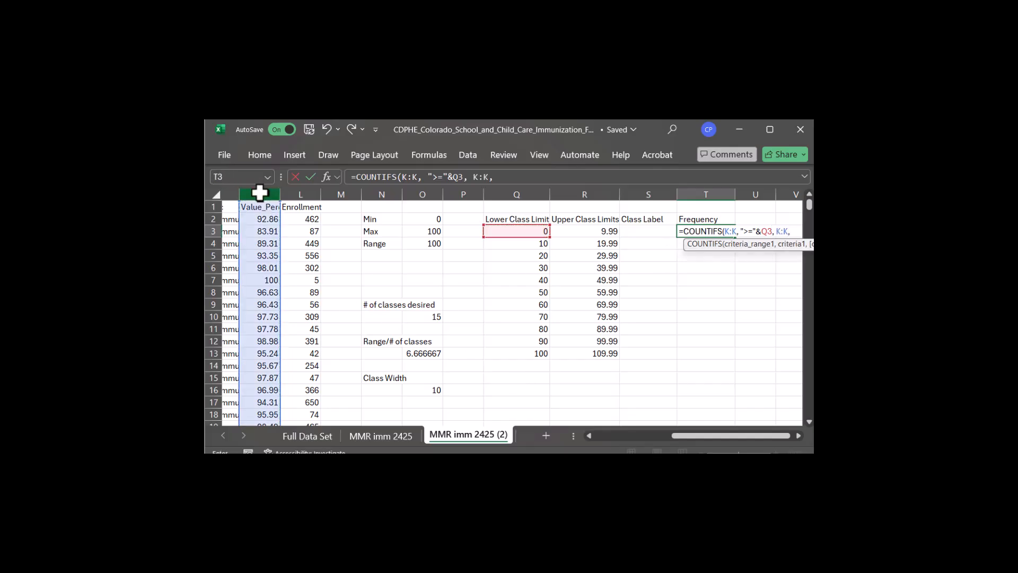
{"action": "type", "text": " \"<="}
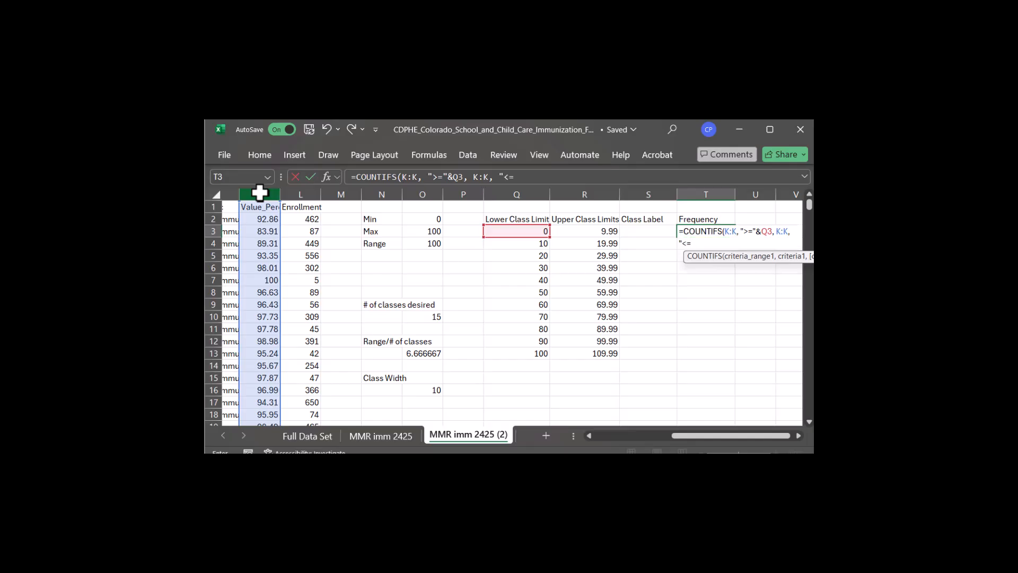
{"action": "type", "text": "\"&"}
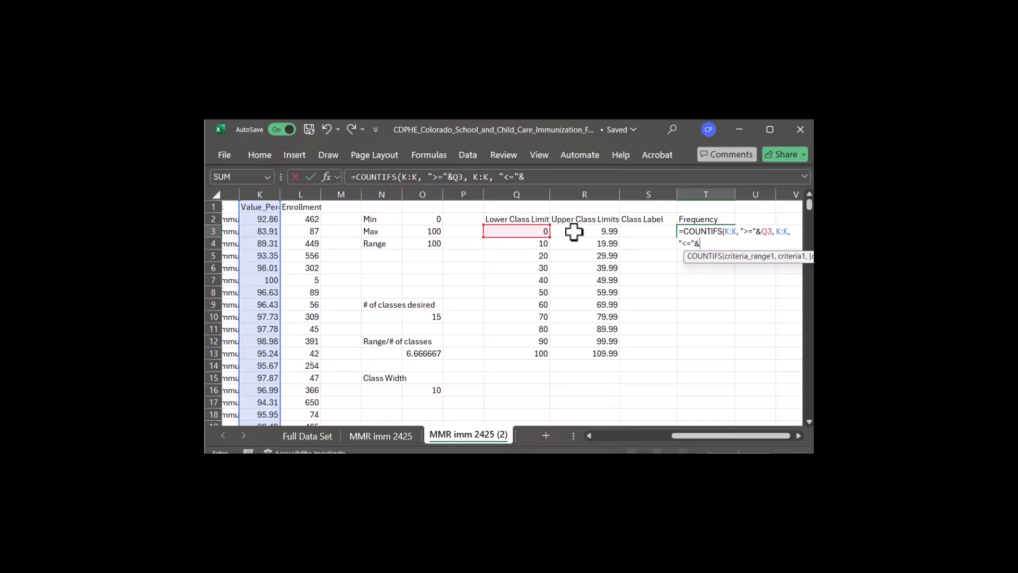
{"action": "left_click", "coordinate": [574, 232]}
{"action": "type", "text": ")"}
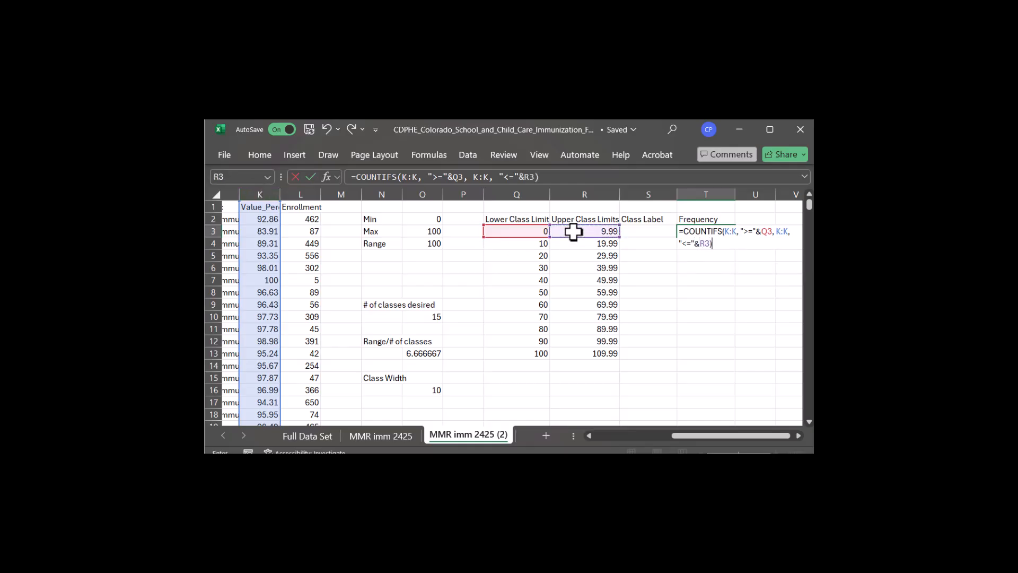
{"action": "key", "text": "Return"}
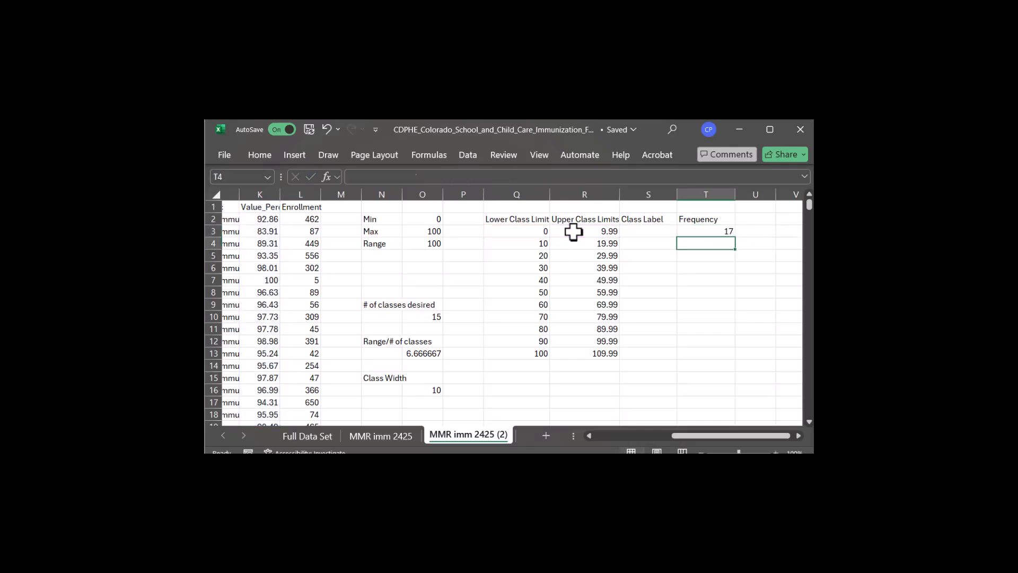
{"action": "left_click", "coordinate": [702, 230]}
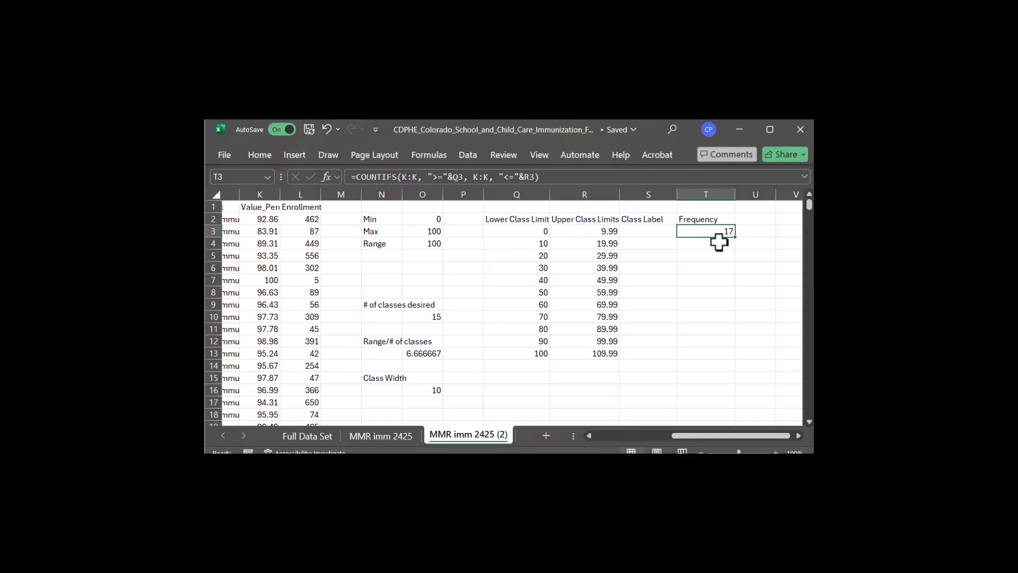
{"action": "left_click_drag", "start_coordinate": [737, 240], "coordinate": [736, 360]}
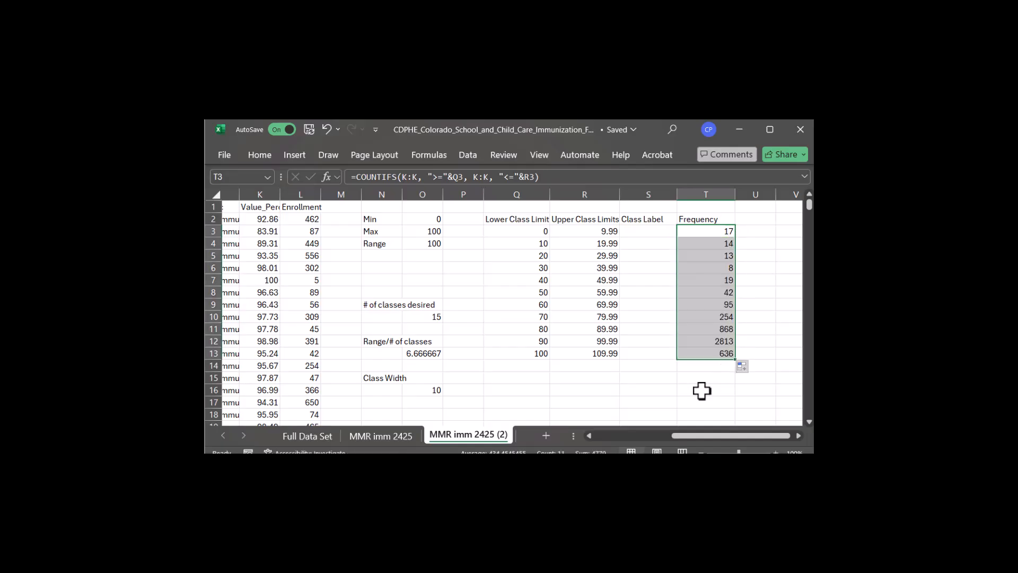